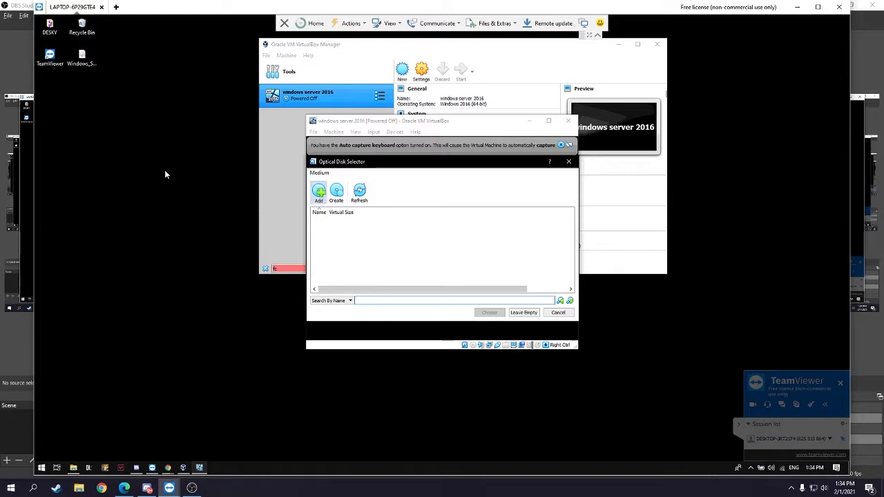
- Add the Windows_Server_2016_Datacenter_EVAL_en-us_14393_refresh.ISO from the Desktop to the optical disk list
click(319, 193)
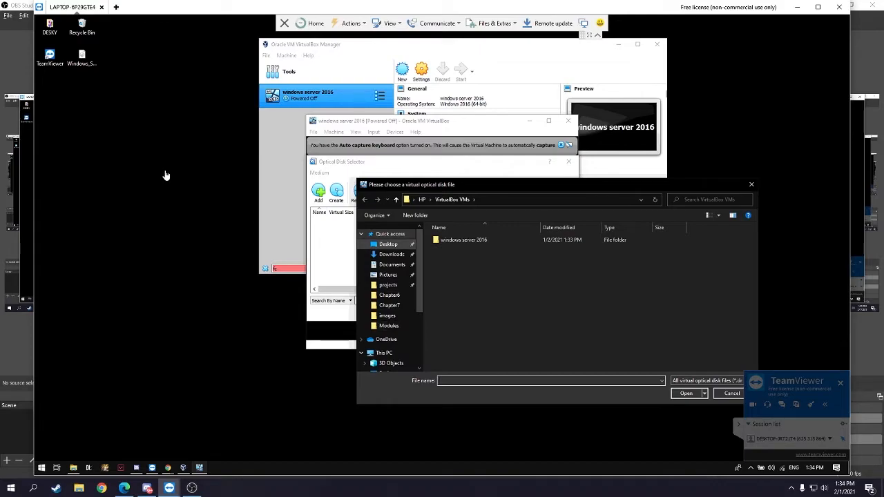
click(389, 244)
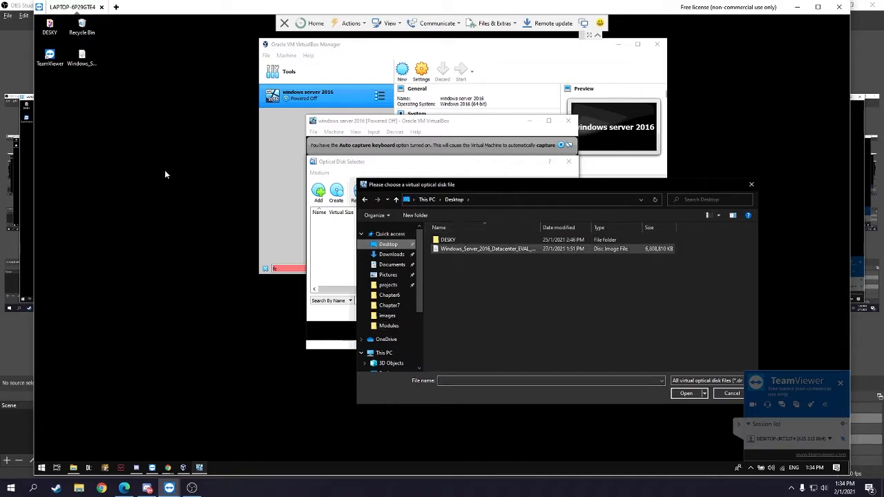
click(484, 249)
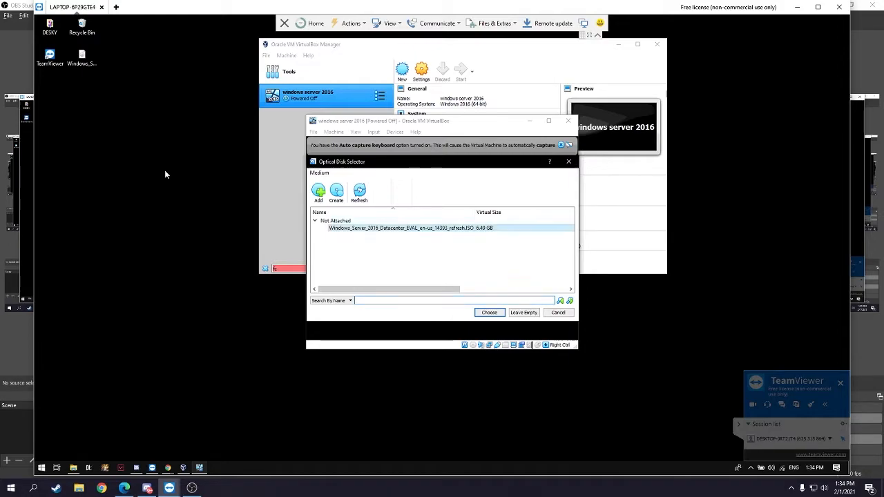
- Attach the Windows Server 2016 ISO and boot the windows server 2016 VM from it
key(Return)
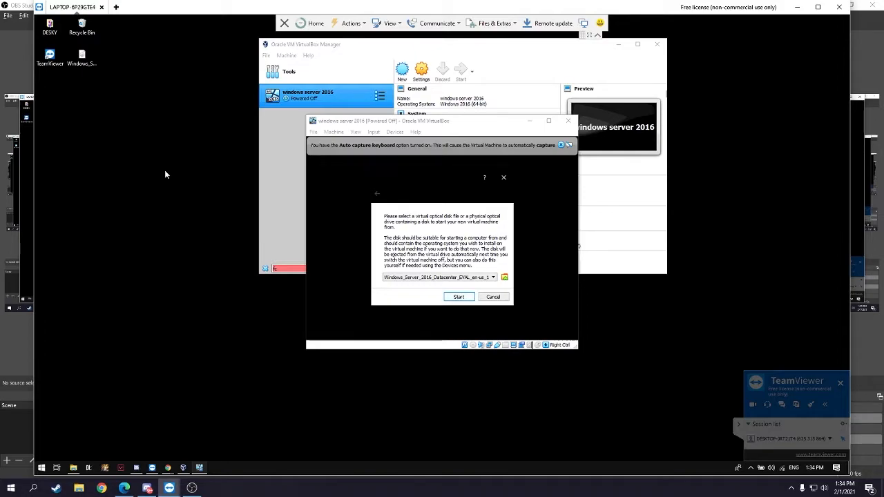
key(Return)
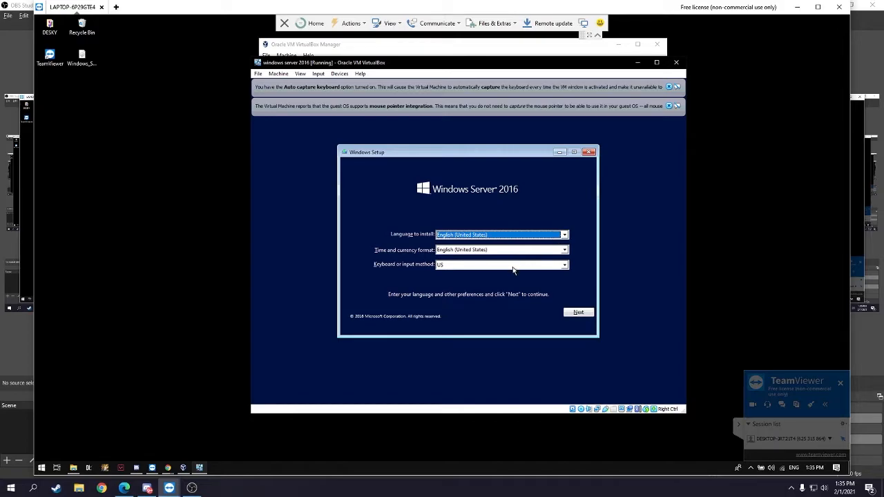
- Keep the default language and keyboard settings and start the Windows Server installation
click(583, 313)
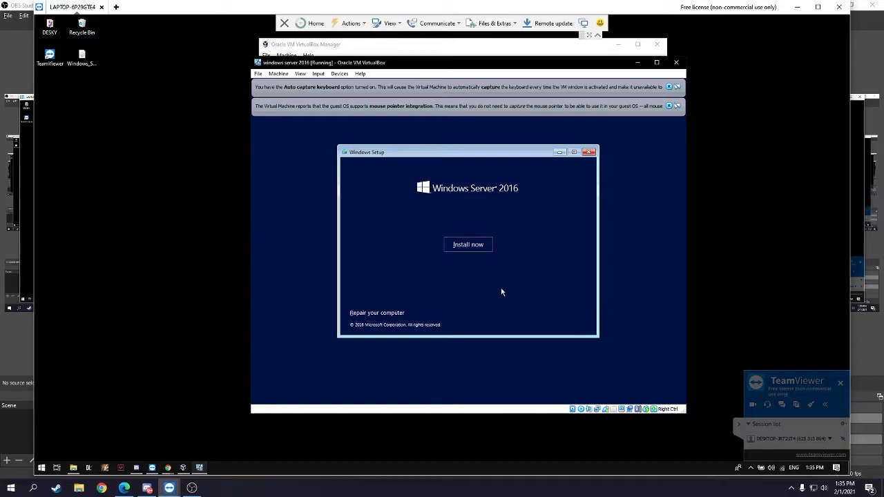
click(479, 249)
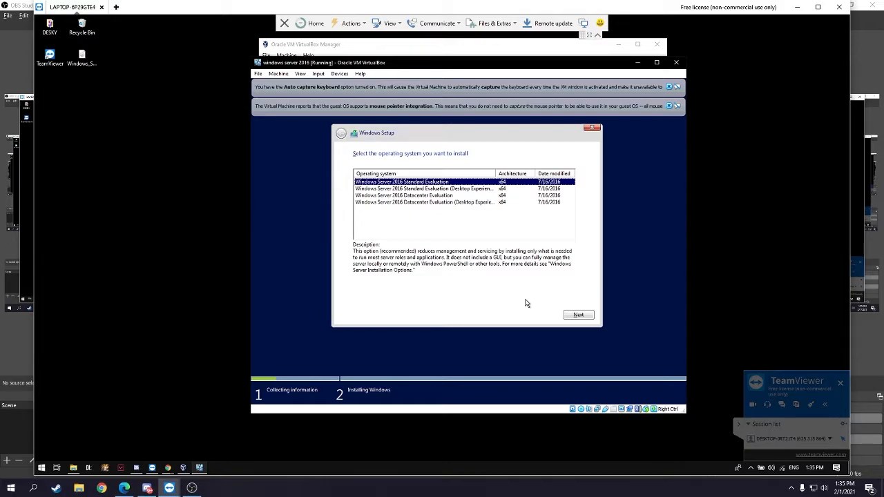
- Select the Windows Server 2016 Standard Evaluation edition and continue to the license terms
click(455, 196)
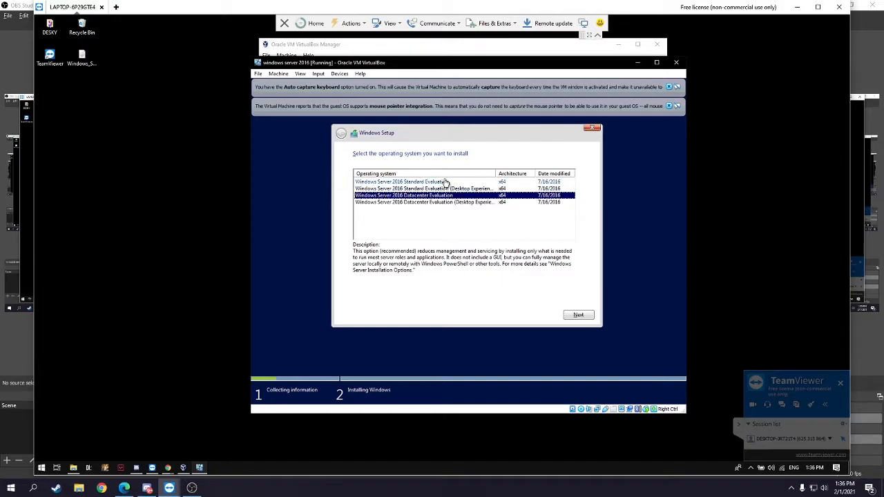
click(446, 182)
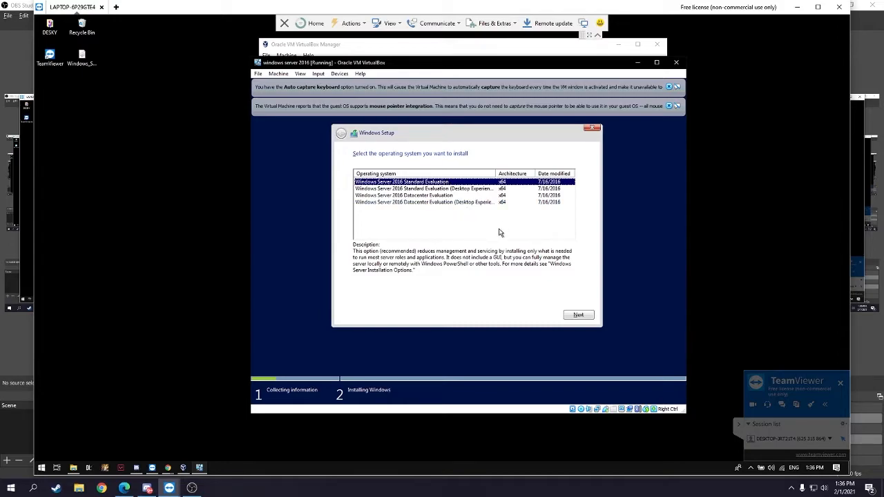
click(572, 315)
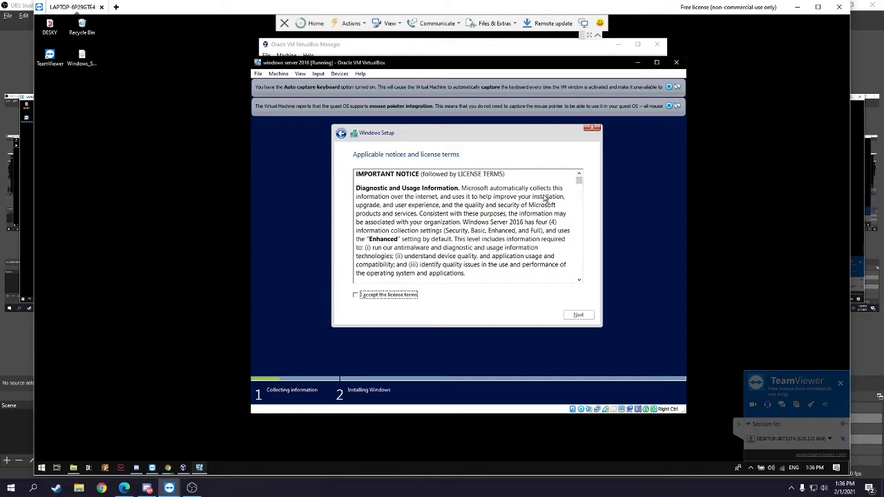
- Go back and switch the edition to Standard Evaluation (Desktop Experience), then continue
click(341, 136)
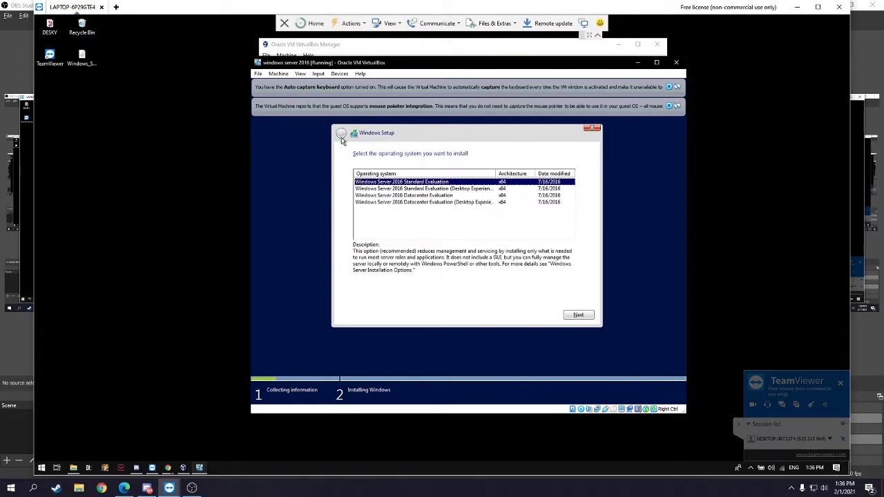
click(412, 188)
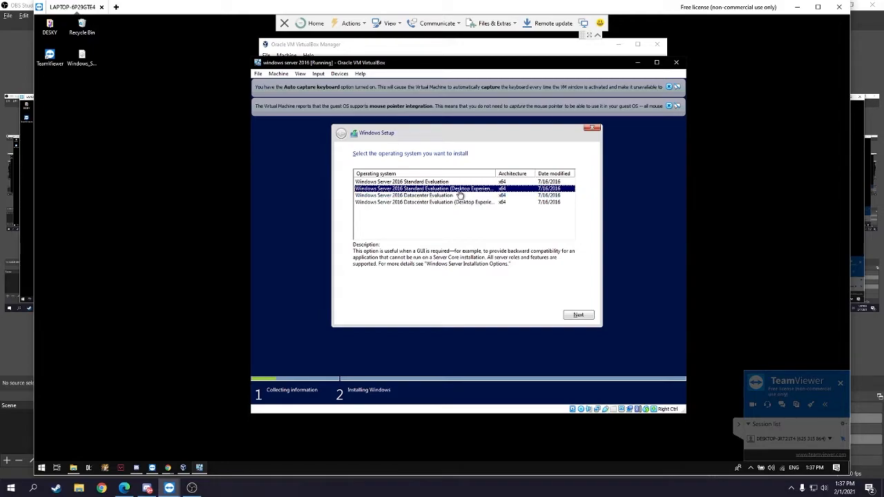
click(581, 316)
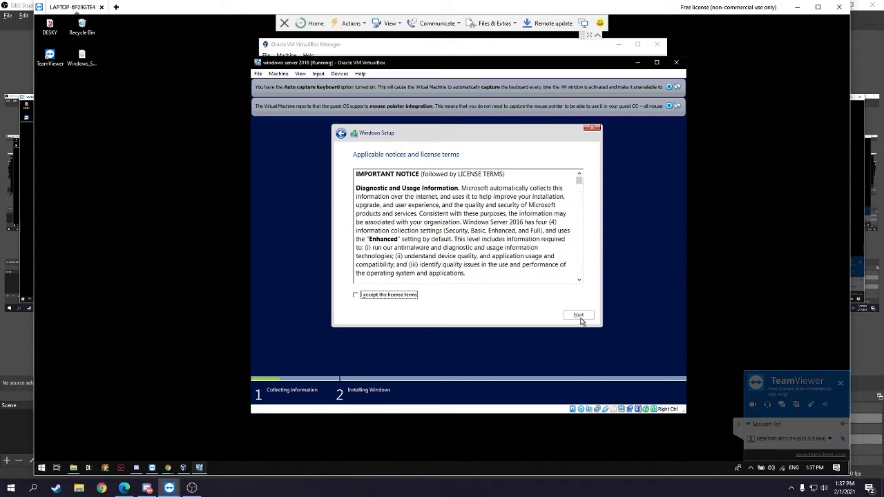
- Accept the Windows Server license terms and proceed to the installation type choice
click(396, 297)
scroll(463, 254, down, 5)
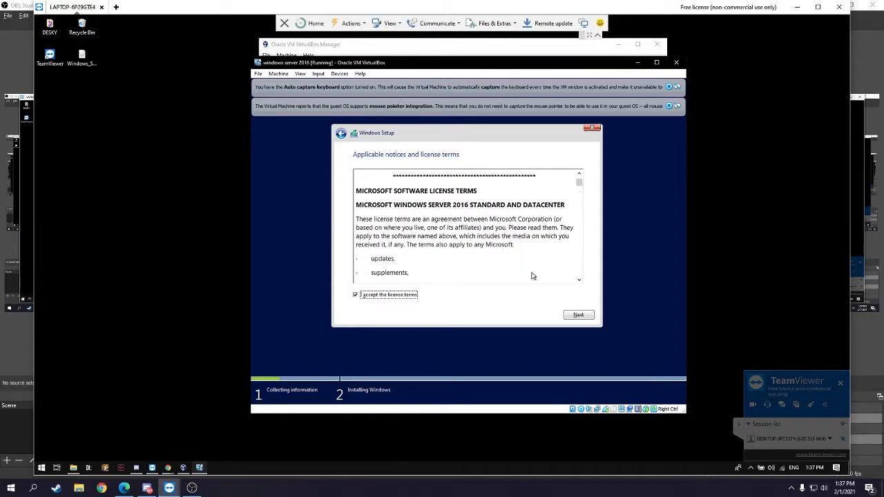
click(575, 315)
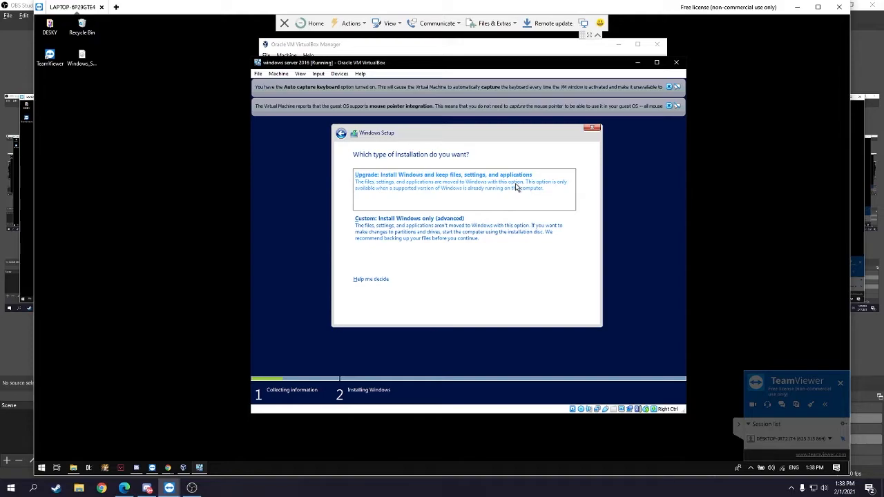
- Choose the 'Custom: Install Windows only (advanced)' installation type
click(474, 227)
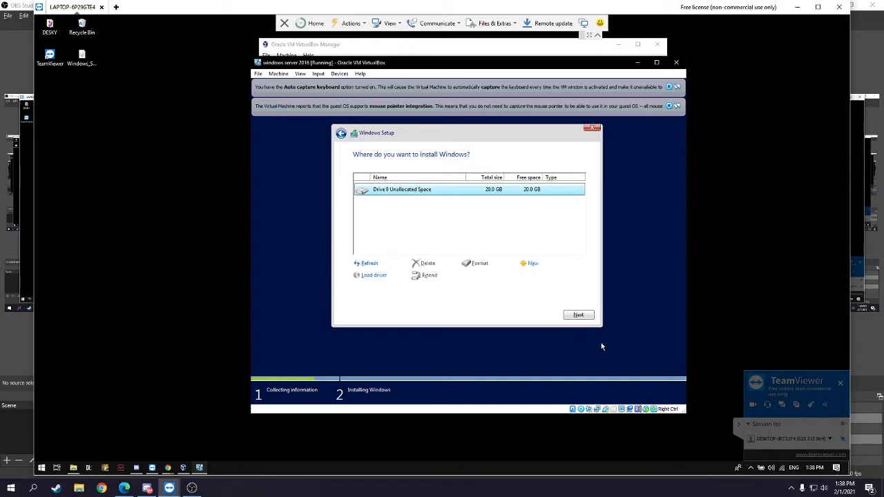
- Install Windows onto Drive 0 Unallocated Space (20.0 GB)
click(580, 316)
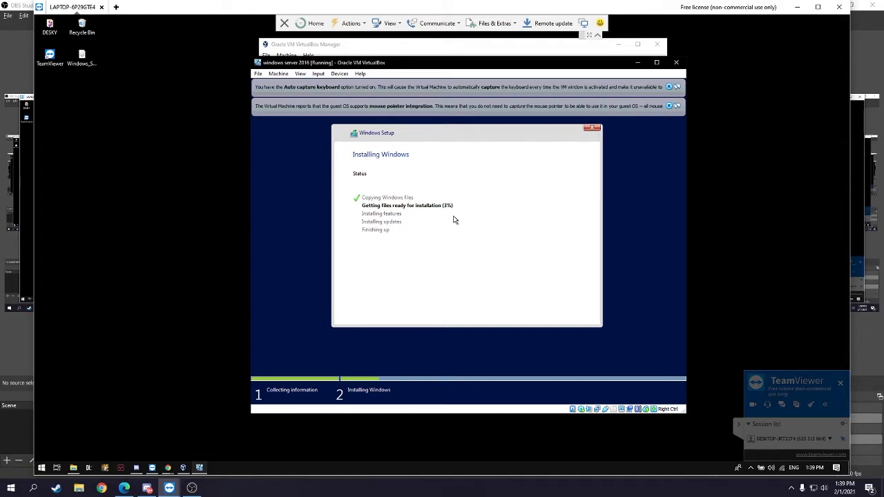
- Bring the OBS recording window forward while the installation copies files
click(192, 488)
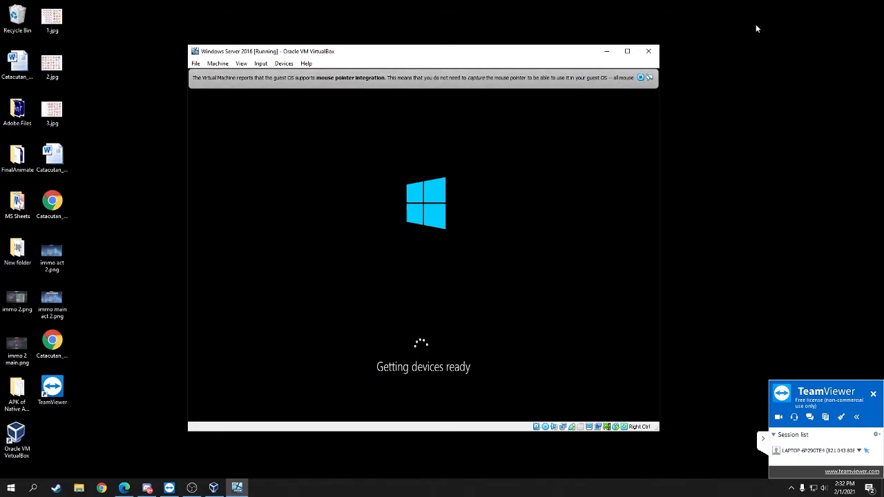
- Maximize the VirtualBox VM window so the guest fills the screen
click(627, 51)
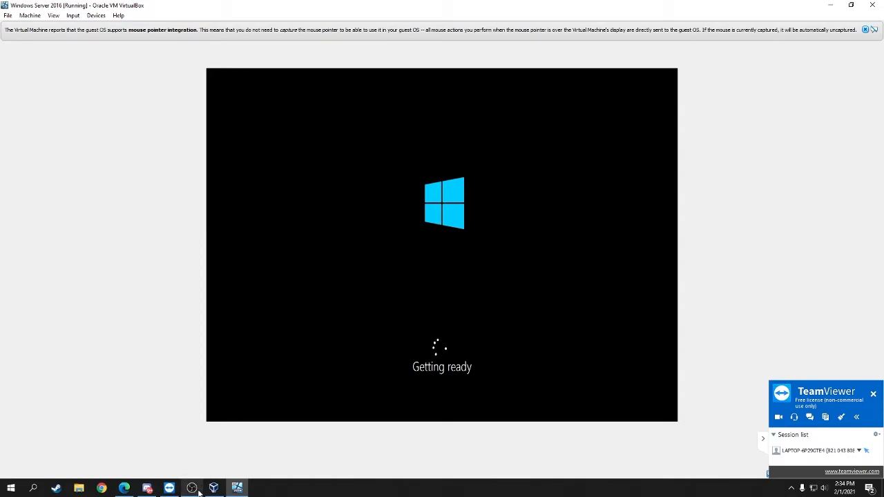
- Check the OBS Studio recorder, then return to VirtualBox Manager showing the running Windows Server 2016 VM
mouse_move(199, 492)
click(197, 490)
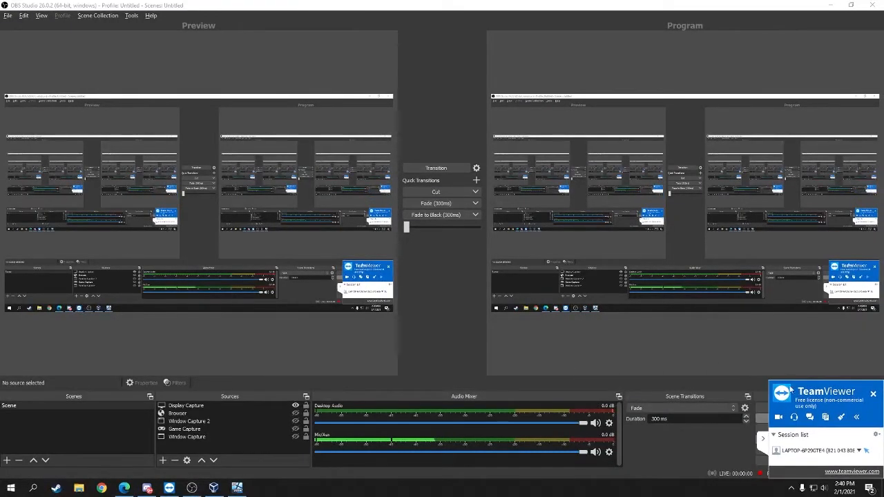
click(213, 489)
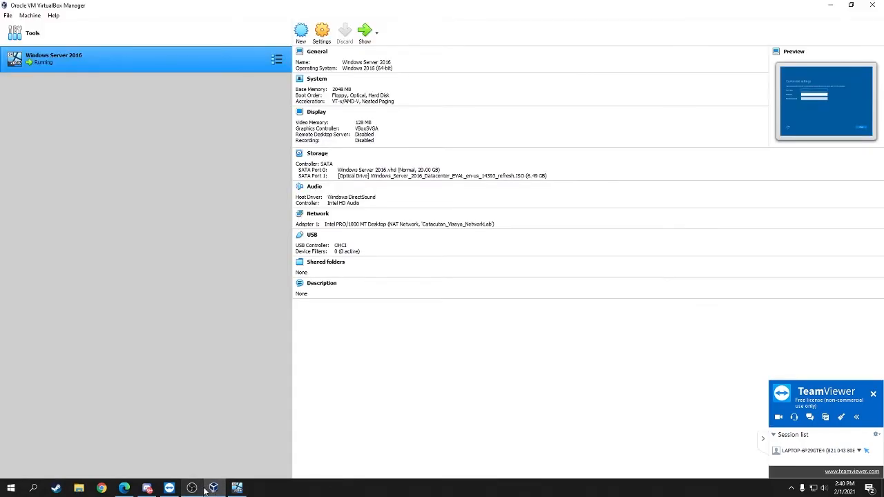
- Bring the running Windows Server 2016 VM window back to the Customize settings screen
click(237, 488)
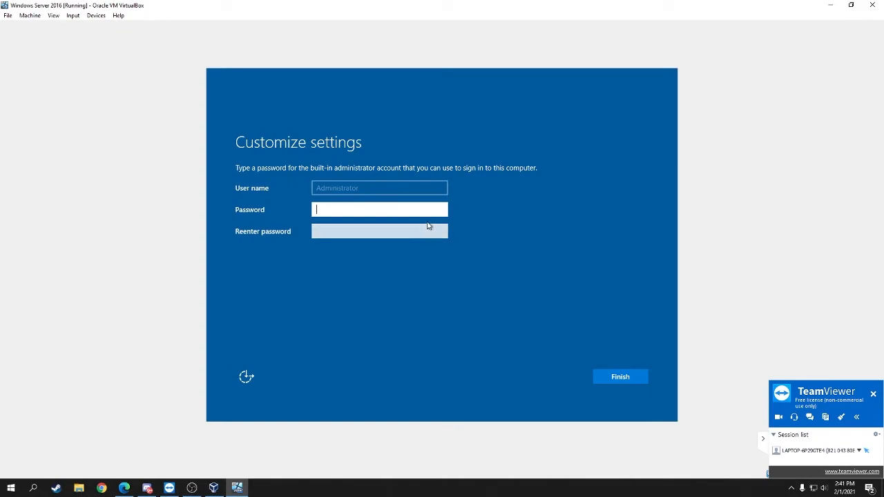
- Type the administrator password, reveal it to verify it, then enter it again under Reenter password
text(P)
text(@ssw)
text(*********)
click(441, 211)
click(442, 211)
text(******)
click(415, 232)
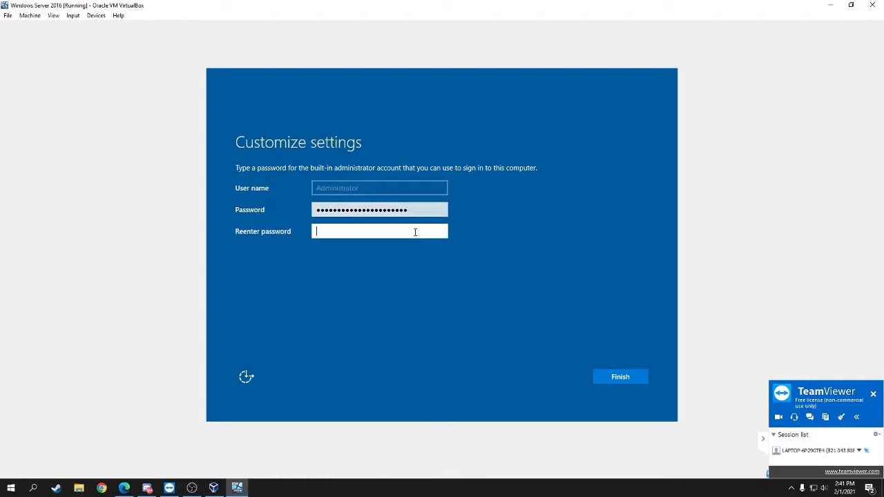
text(**********************)
- Verify the re-entered administrator password and finish the Customize settings setup
click(441, 232)
click(624, 379)
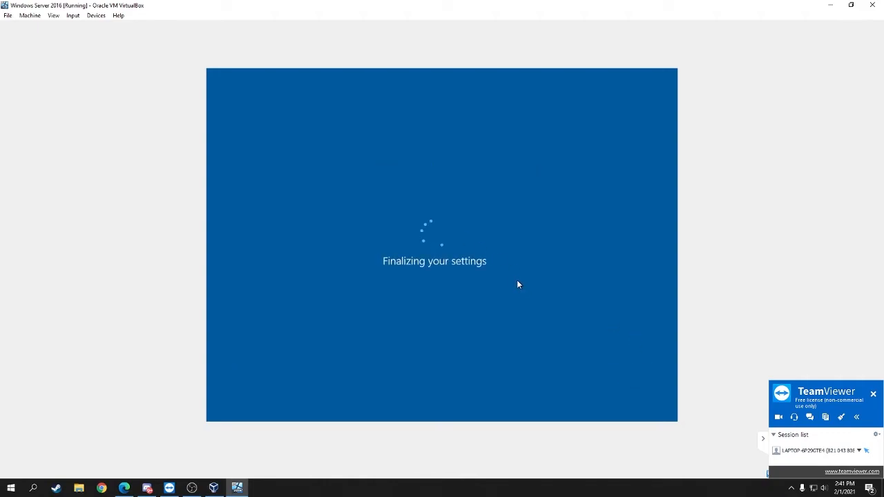
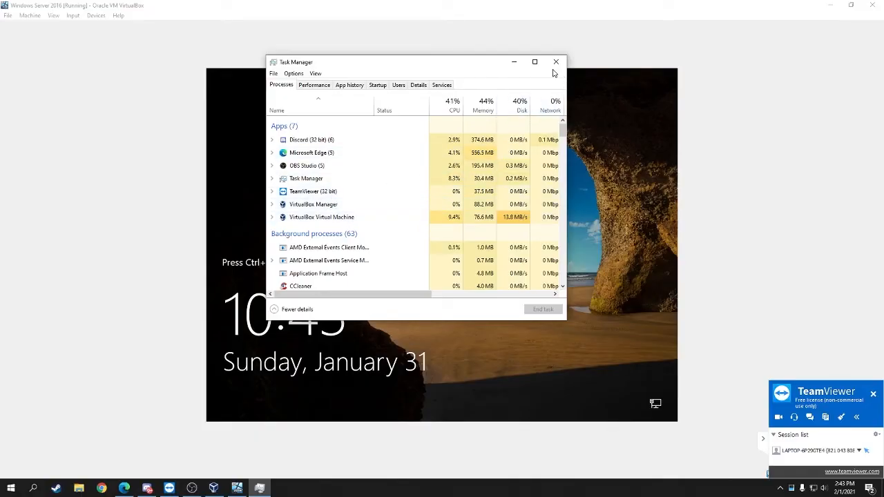
- Close Task Manager so the VM's lock screen shows again
click(556, 63)
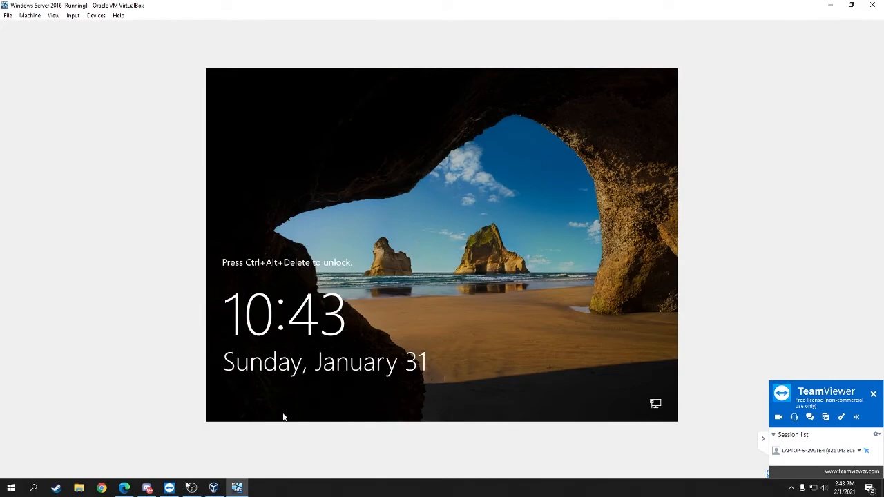
mouse_move(193, 489)
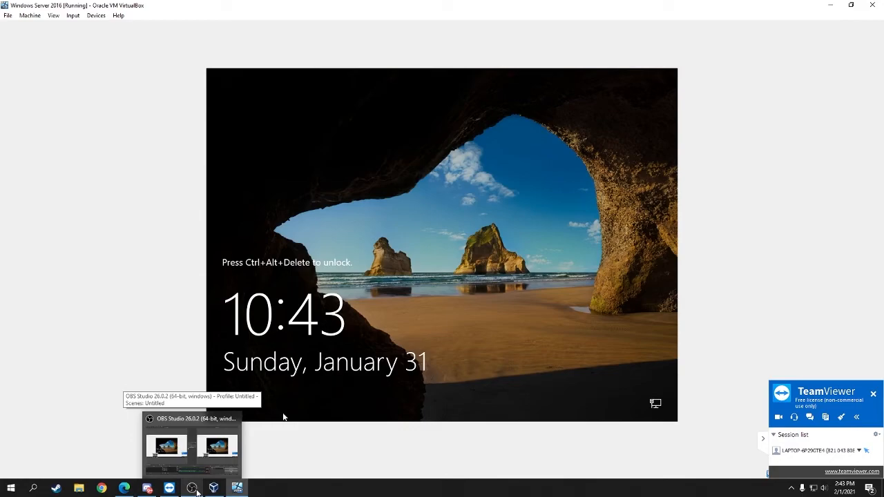
- Check the OBS Studio recording scene, then switch back to the VirtualBox VM window
click(194, 489)
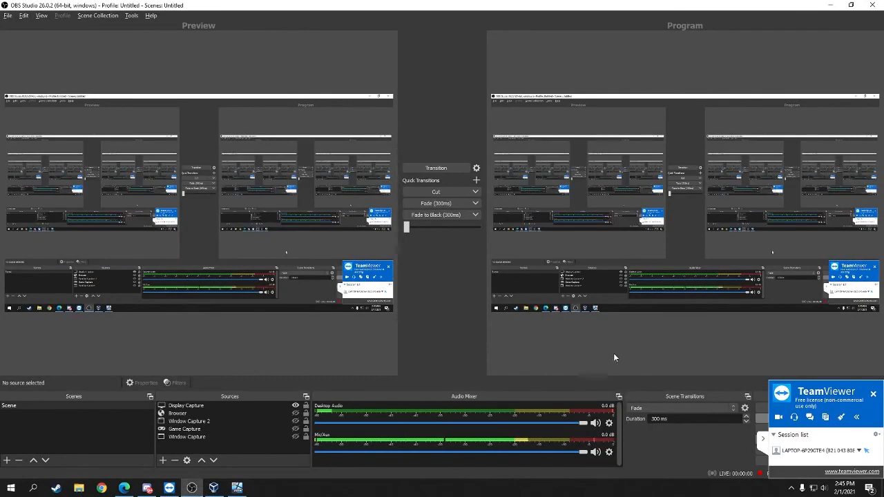
click(237, 488)
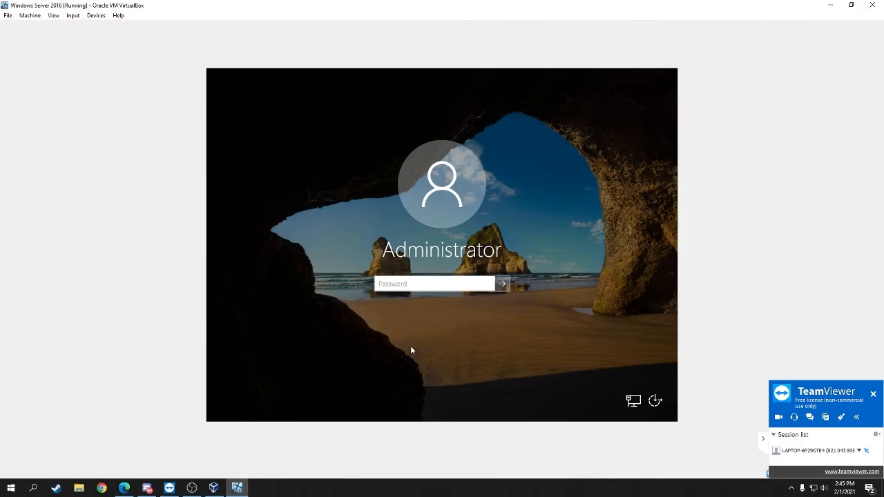
- Submit the Administrator password, dismiss the incorrect-password error, and retype it with the reveal eye shown
text(Pa••••••••••••••••••••)
click(503, 284)
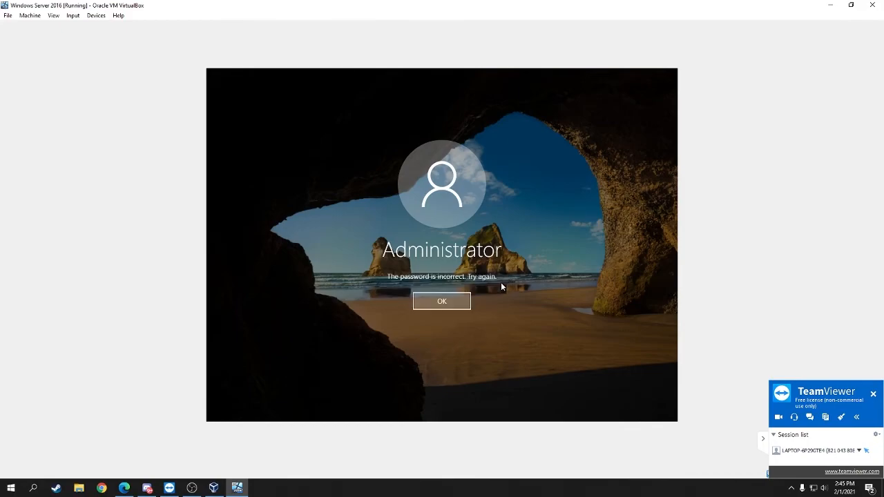
click(460, 302)
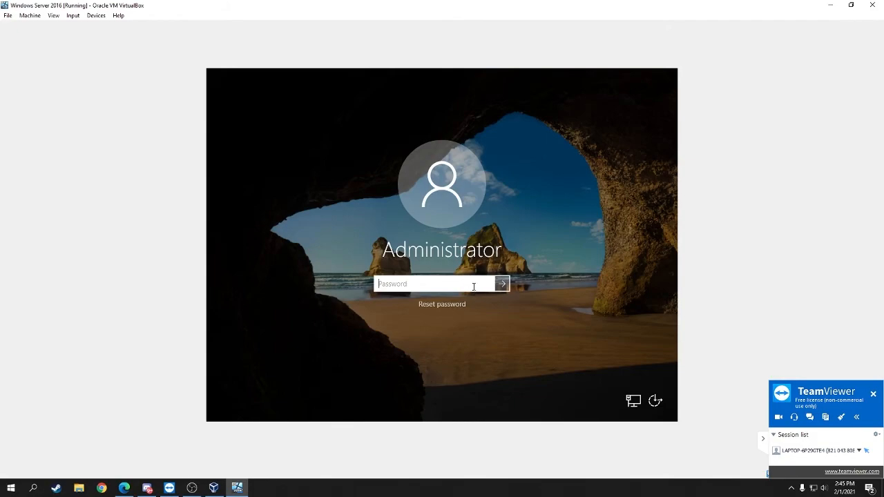
text(P)
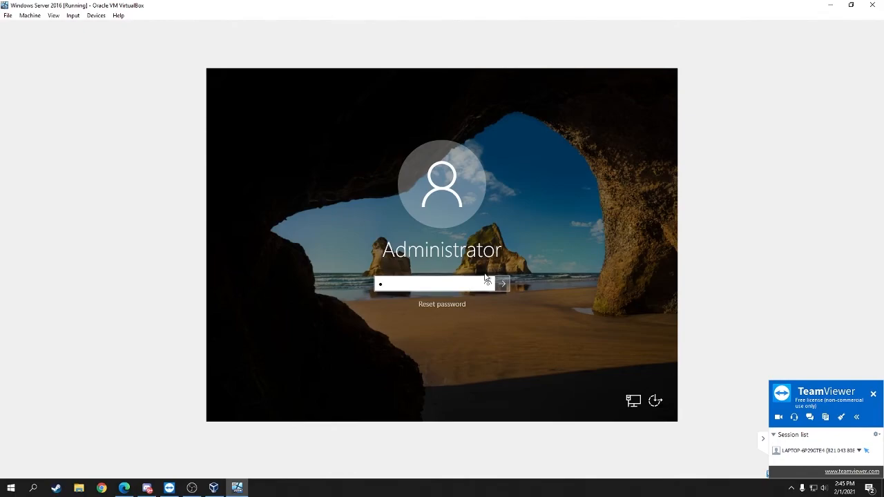
click(487, 284)
text(assword123!)
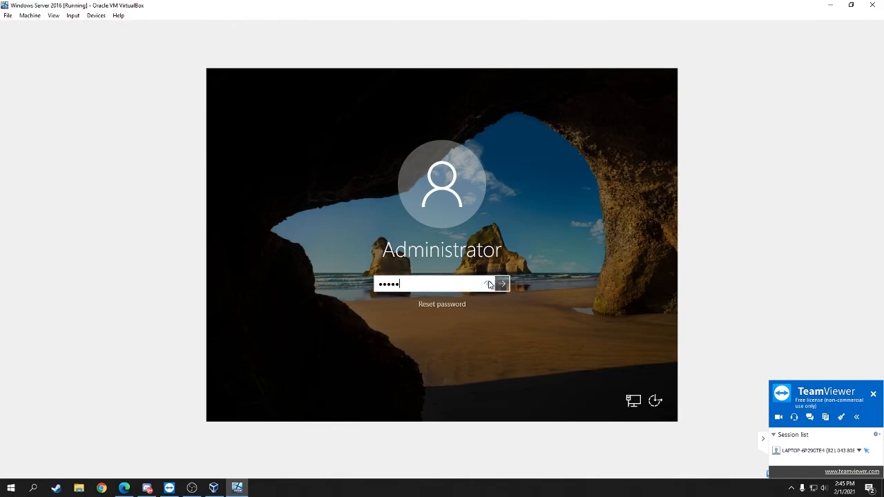
text(1234567890)
- Submit the retyped Administrator password to sign in and load the server desktop
click(501, 284)
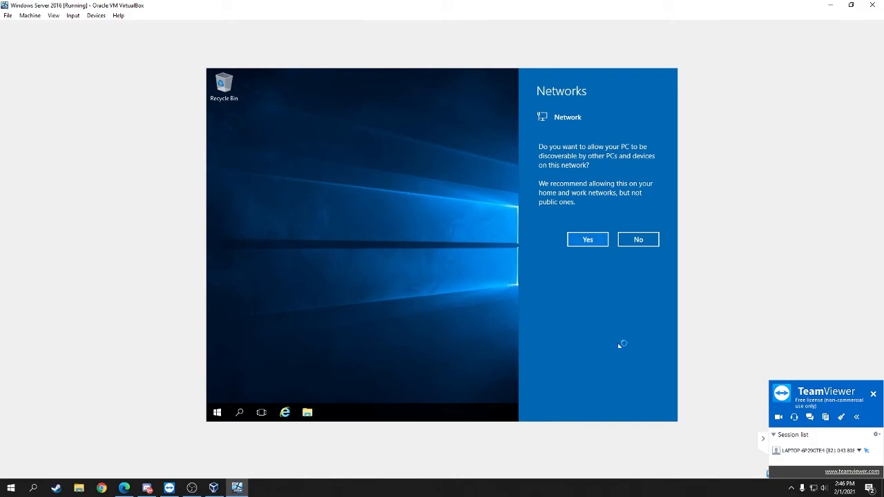
- Answer No to the Networks discoverability prompt, leaving the Windows Server 2016 desktop
click(625, 239)
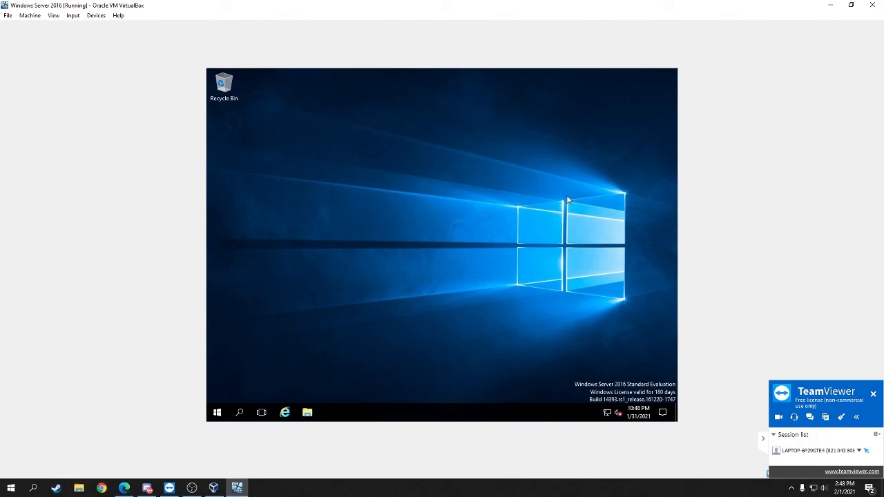
drag(518, 205, 626, 298)
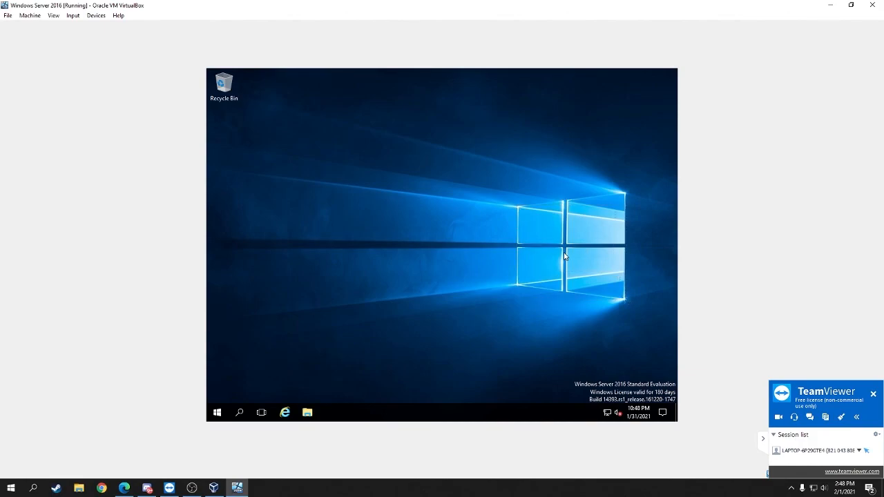